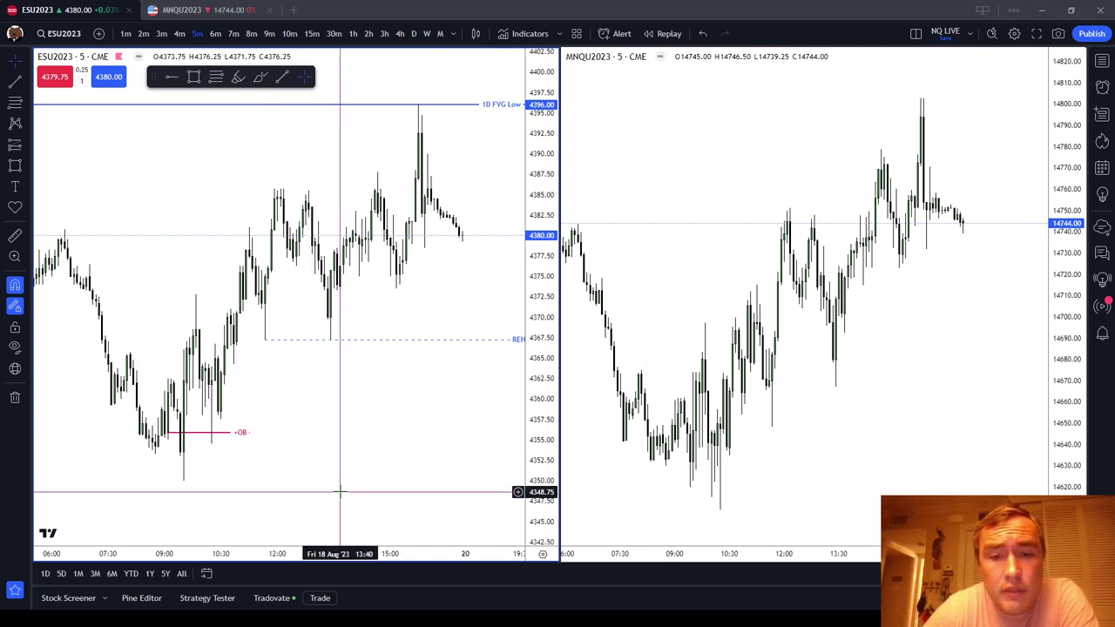
Draw rectangles over the 18 August morning price action, from 08:30 to 11:05 on ESU2023 and 08:15 to 11:05 on MNQU2023
left_click(868, 346)
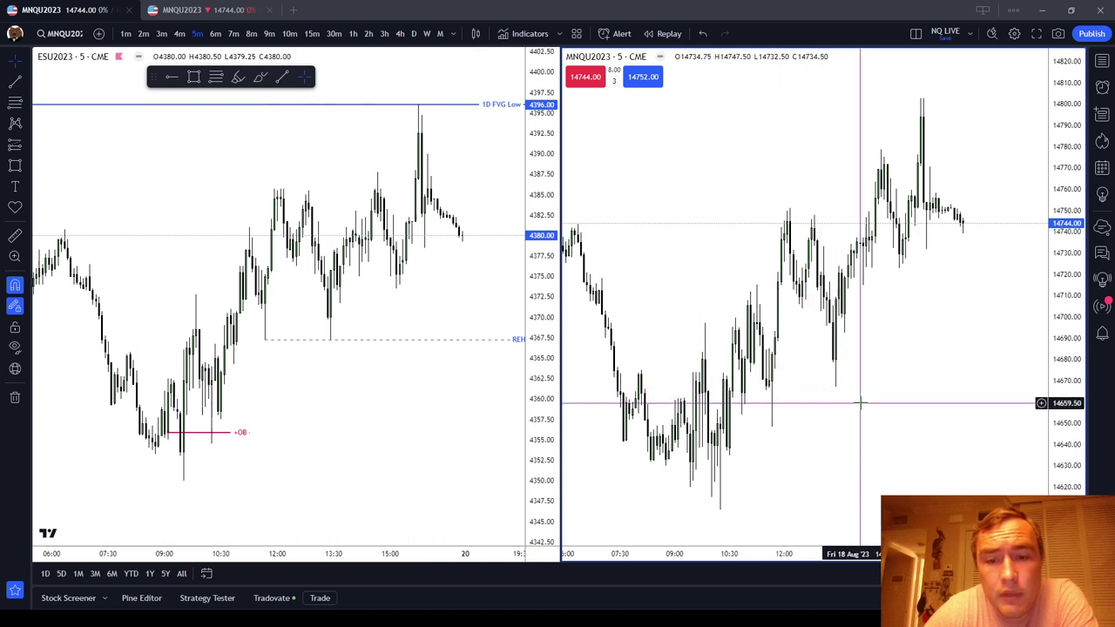
left_click(458, 403)
left_click_drag(459, 420, 460, 414)
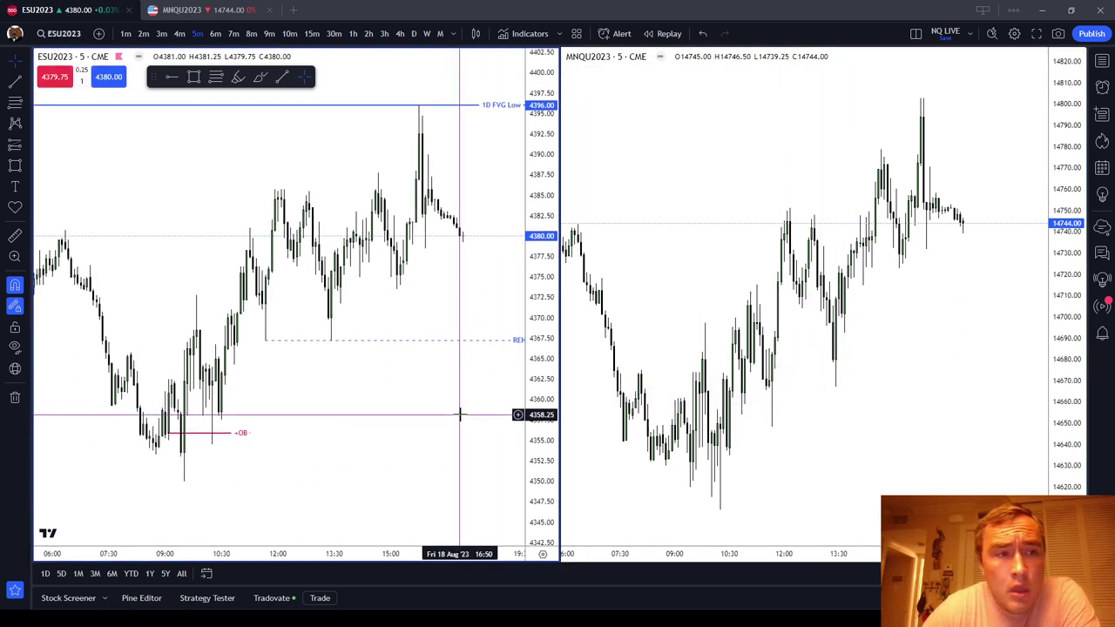
left_click(193, 77)
left_click_drag(146, 294, 243, 490)
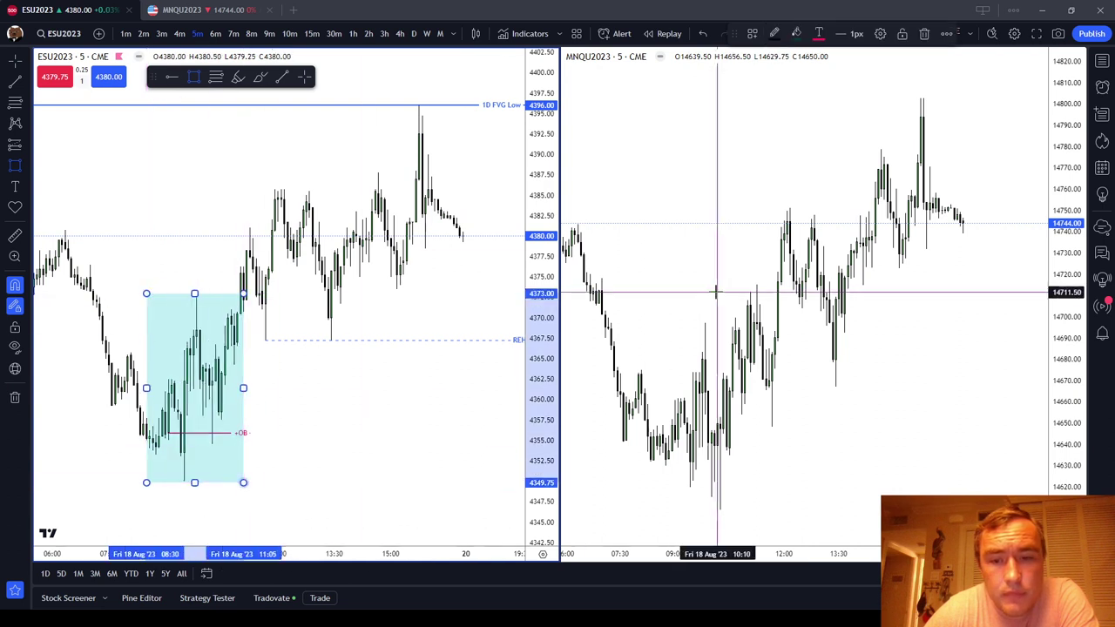
left_click_drag(647, 318, 743, 514)
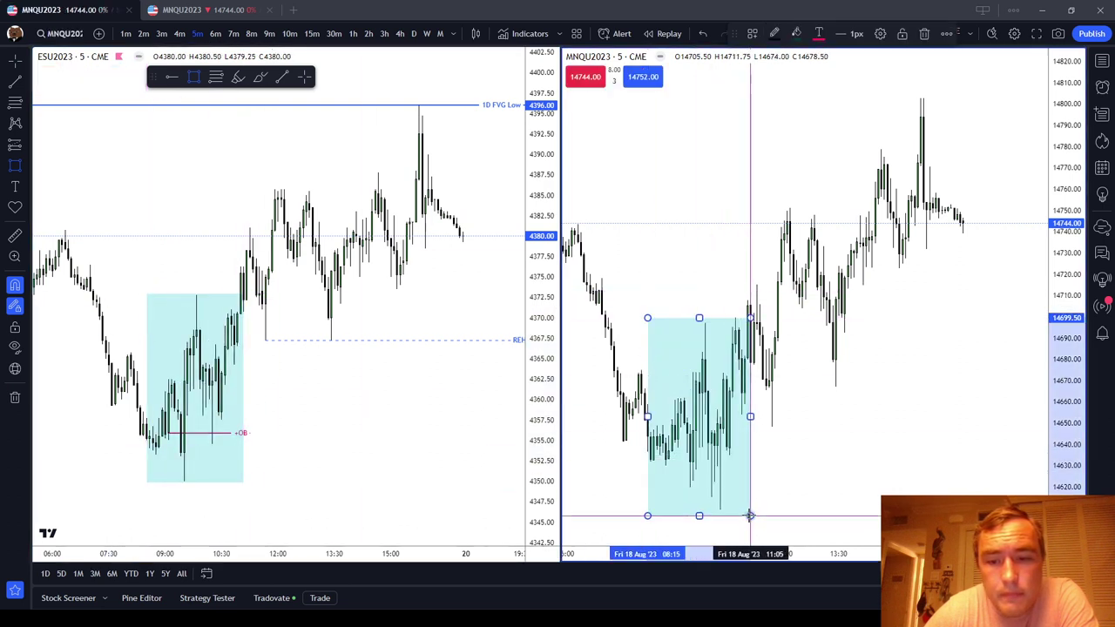
Change the fill of the morning rectangles on both the MNQU2023 and ESU2023 charts to light yellow
left_click(795, 34)
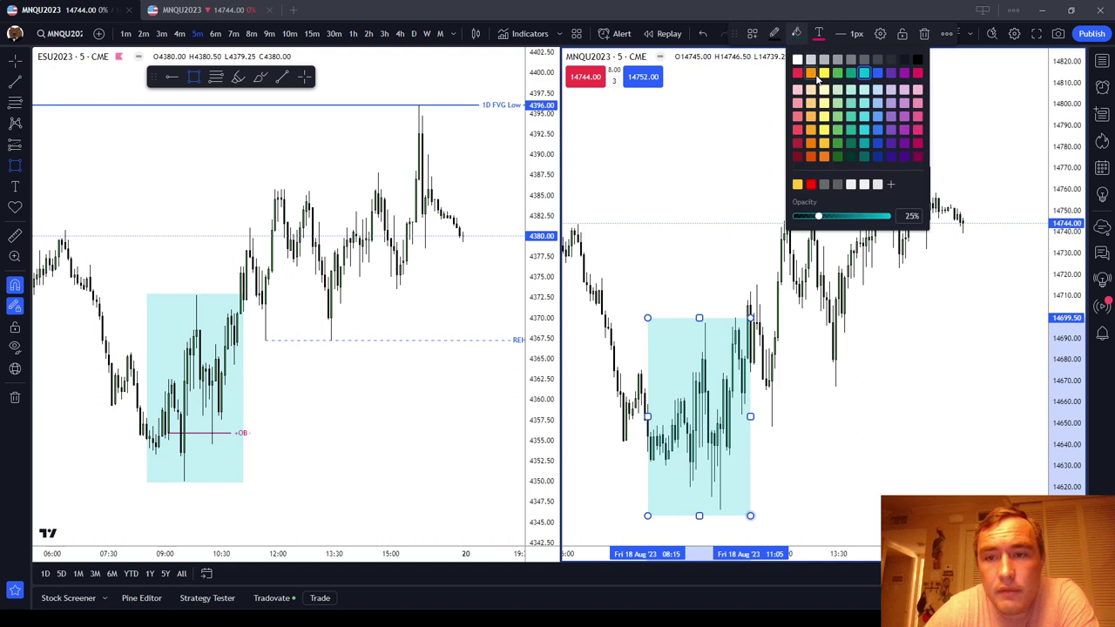
left_click(824, 103)
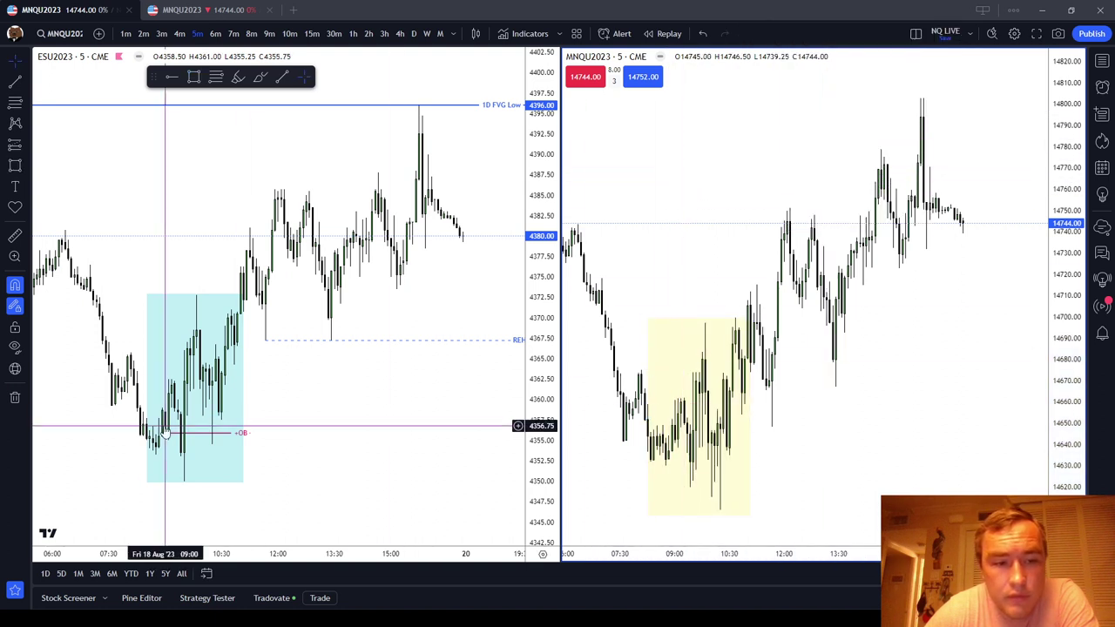
left_click(242, 388)
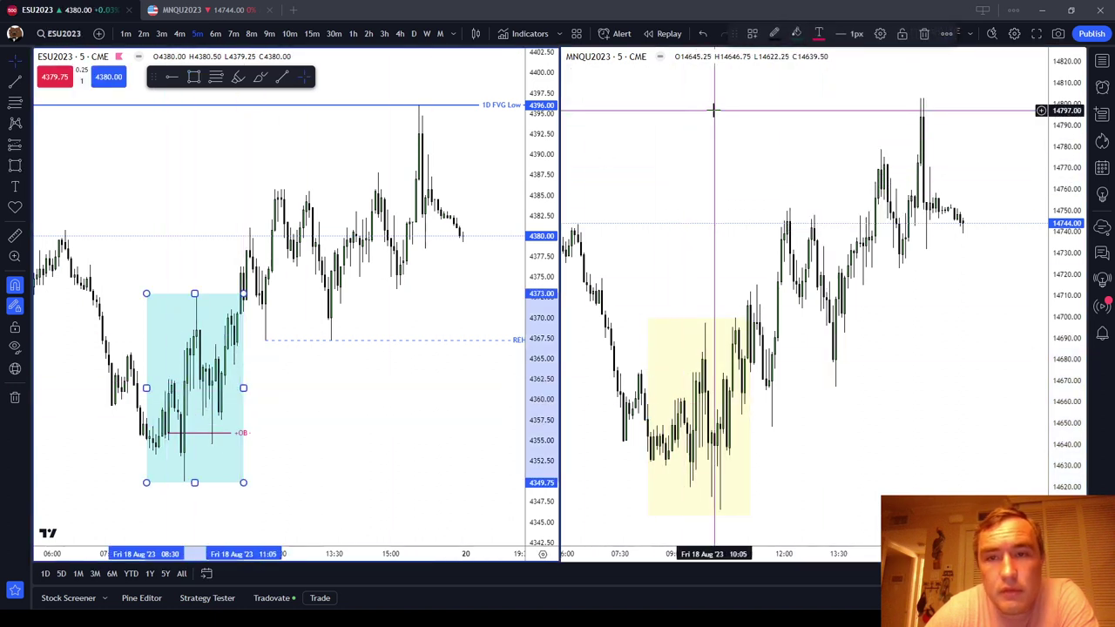
left_click(795, 36)
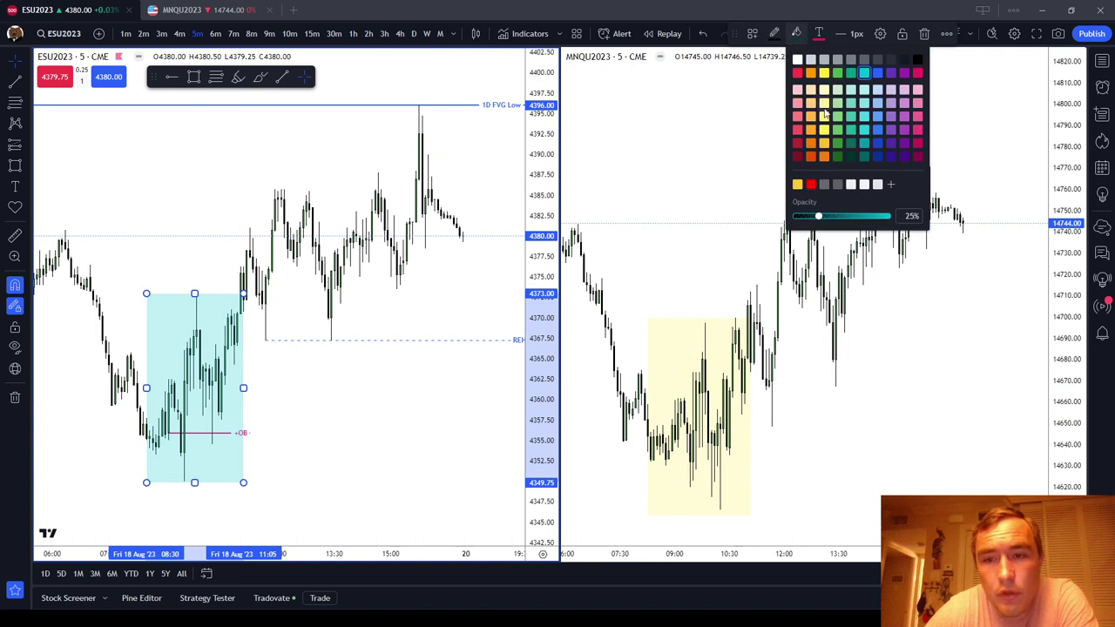
left_click(824, 104)
right_click(719, 141)
key("Escape")
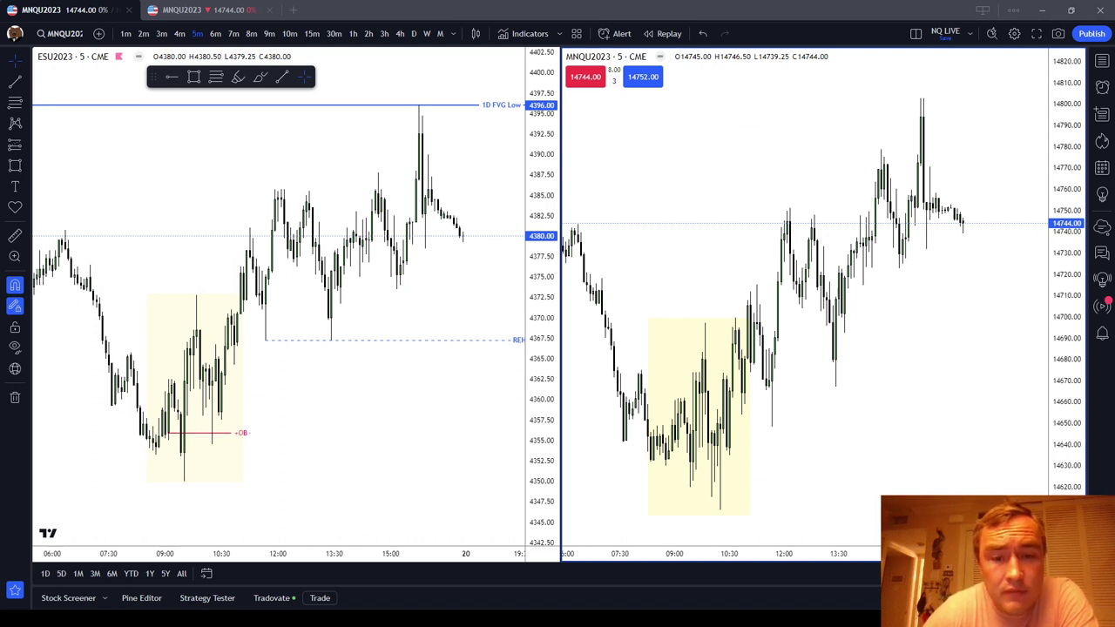
Apply the RELs drawing template to the dashed line under the equal lows at 4367.25 on the ESU2023 chart
left_click(366, 409)
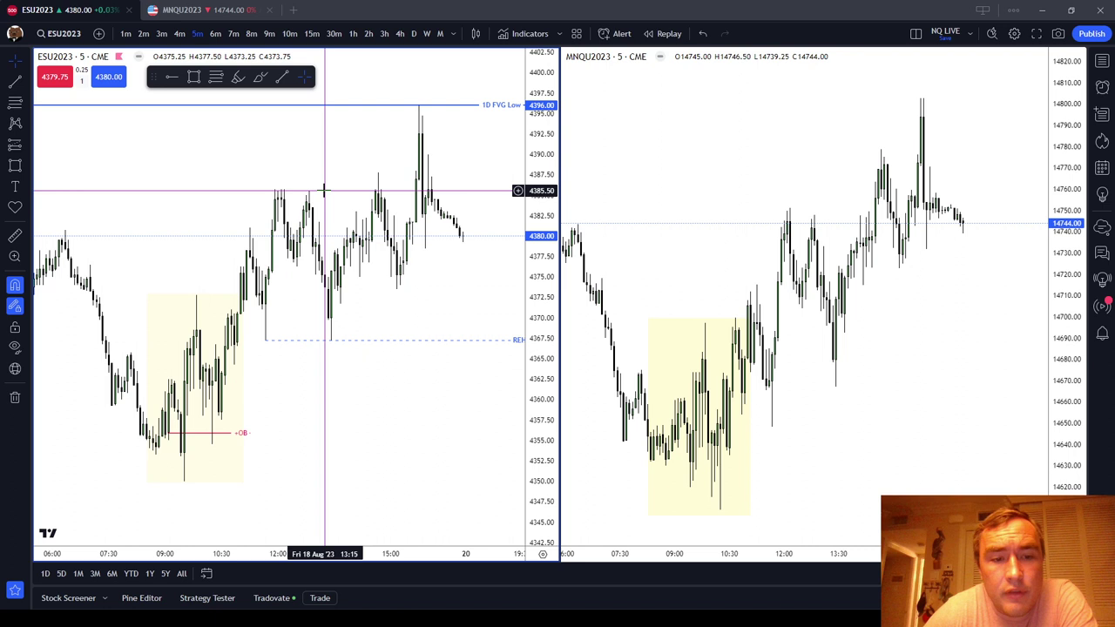
left_click_drag(446, 401, 422, 407)
left_click(488, 348)
left_click(751, 34)
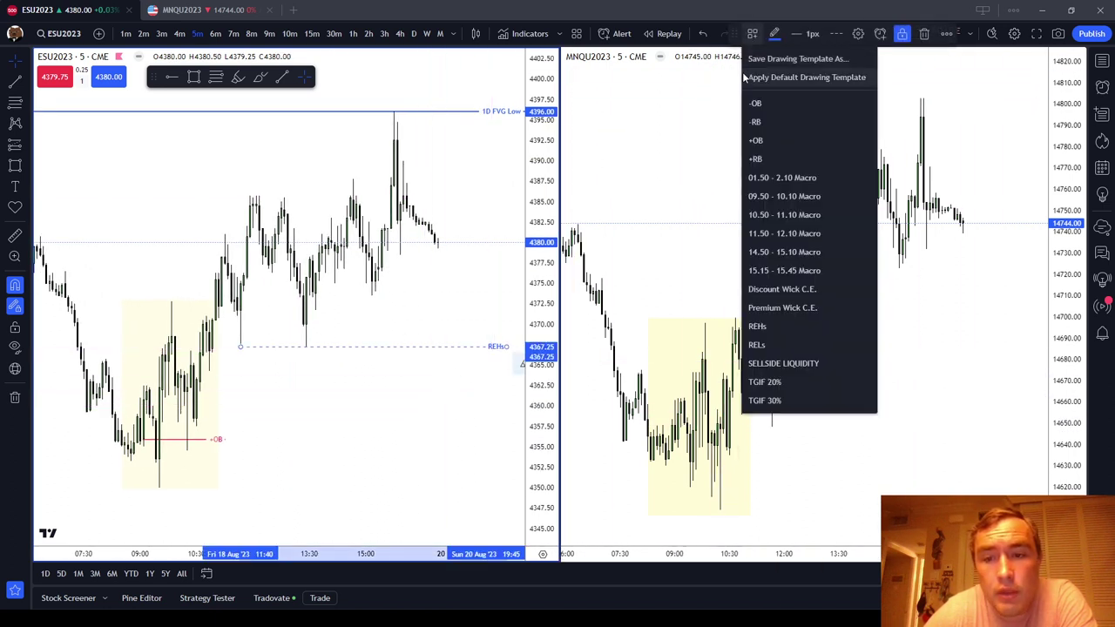
left_click(815, 342)
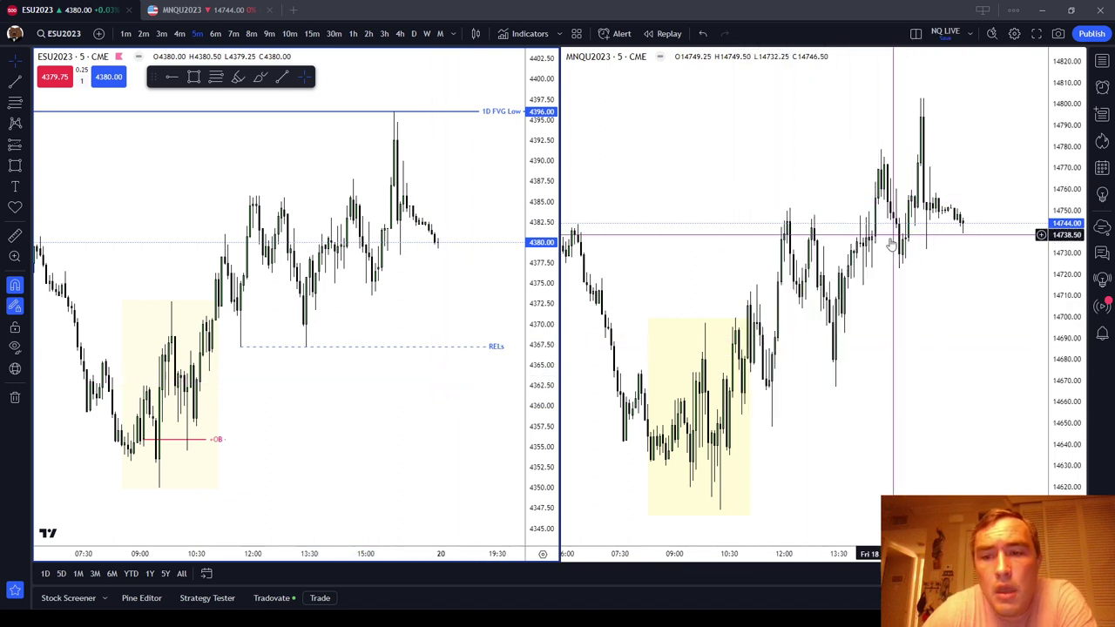
Compare the overnight price action of 17 to 18 August on the ESU2023 and MNQU2023 charts
left_click_drag(366, 452, 438, 453)
left_click_drag(713, 432, 842, 434)
left_click_drag(735, 415, 859, 455)
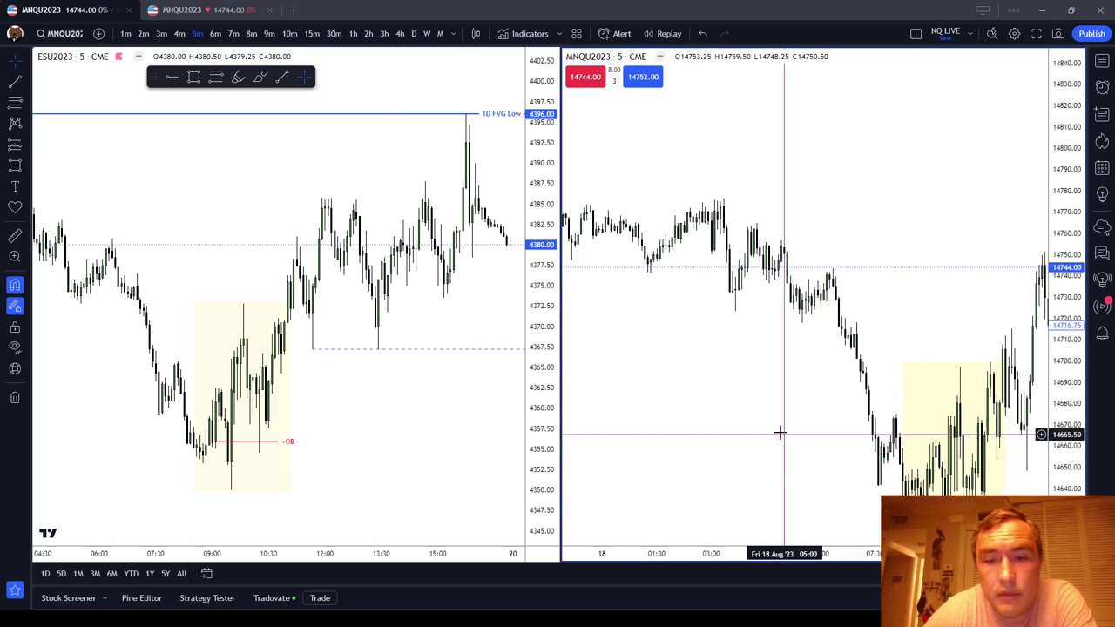
left_click_drag(763, 430, 932, 448)
left_click_drag(360, 432, 498, 446)
left_click_drag(157, 431, 402, 468)
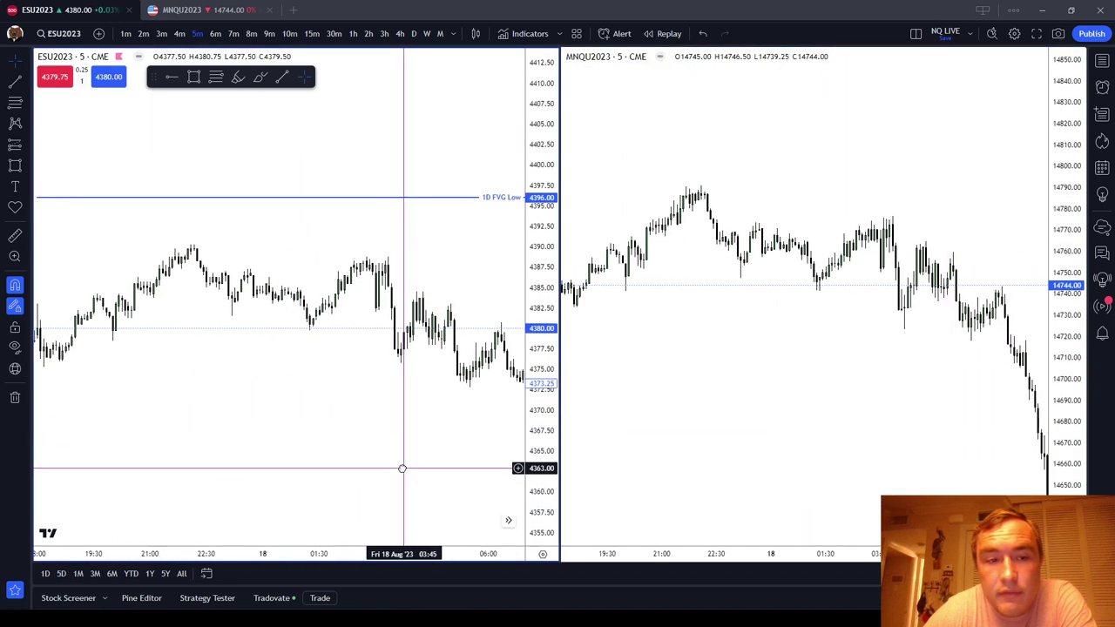
left_click_drag(743, 406, 776, 409)
left_click_drag(539, 438, 509, 174)
left_click(721, 322)
left_click_drag(789, 393, 806, 402)
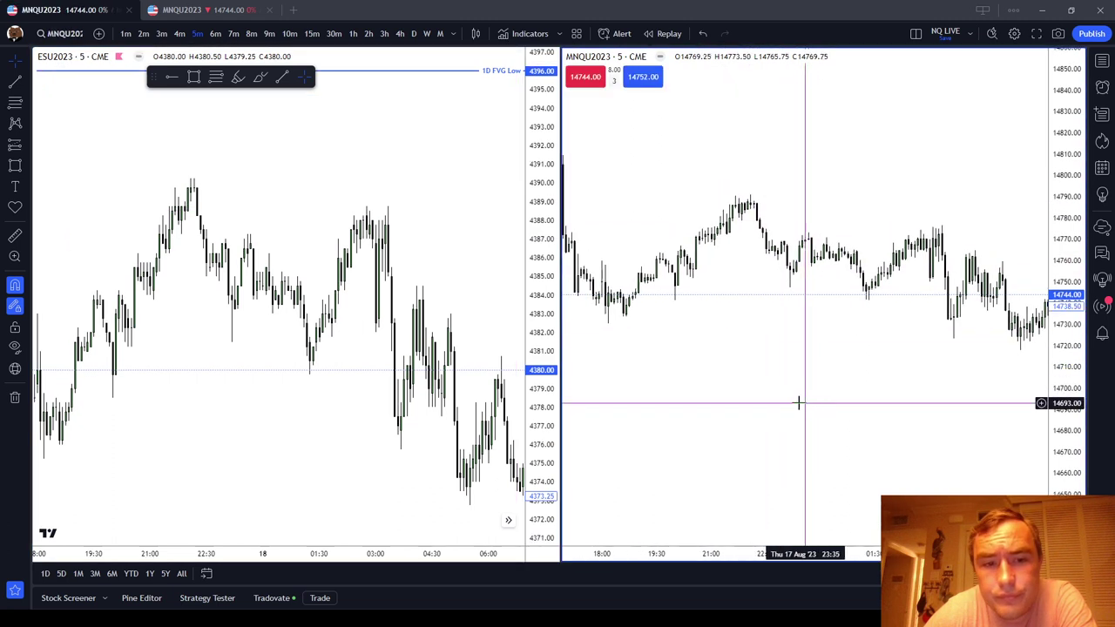
scroll(426, 334, "down", 2)
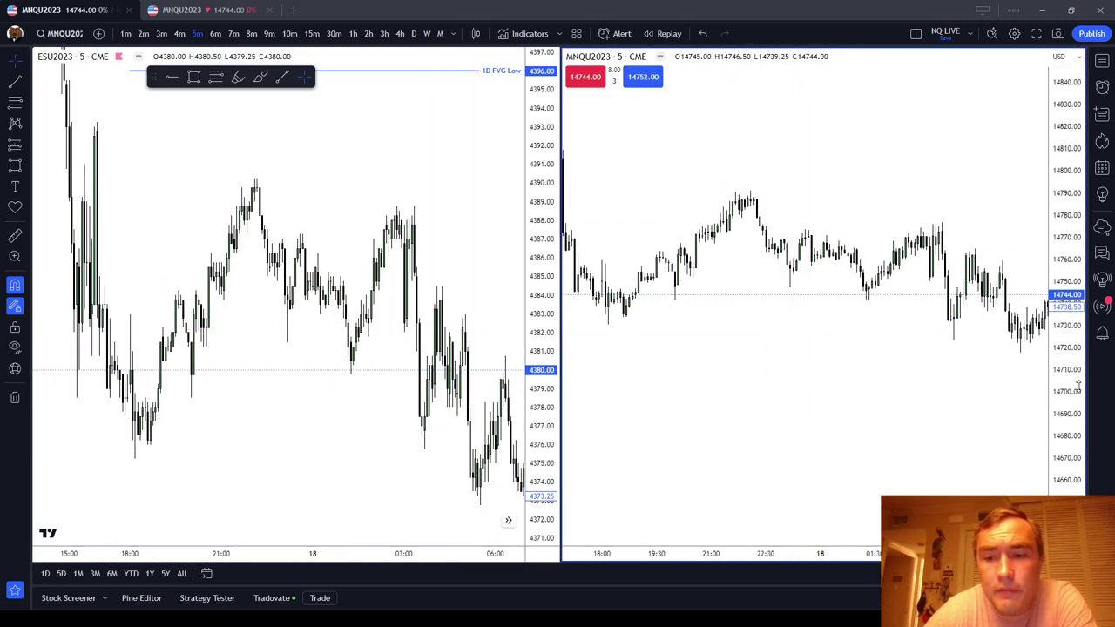
left_click_drag(1058, 249, 1051, 274)
scroll(511, 259, "up", 2)
left_click_drag(540, 262, 550, 416)
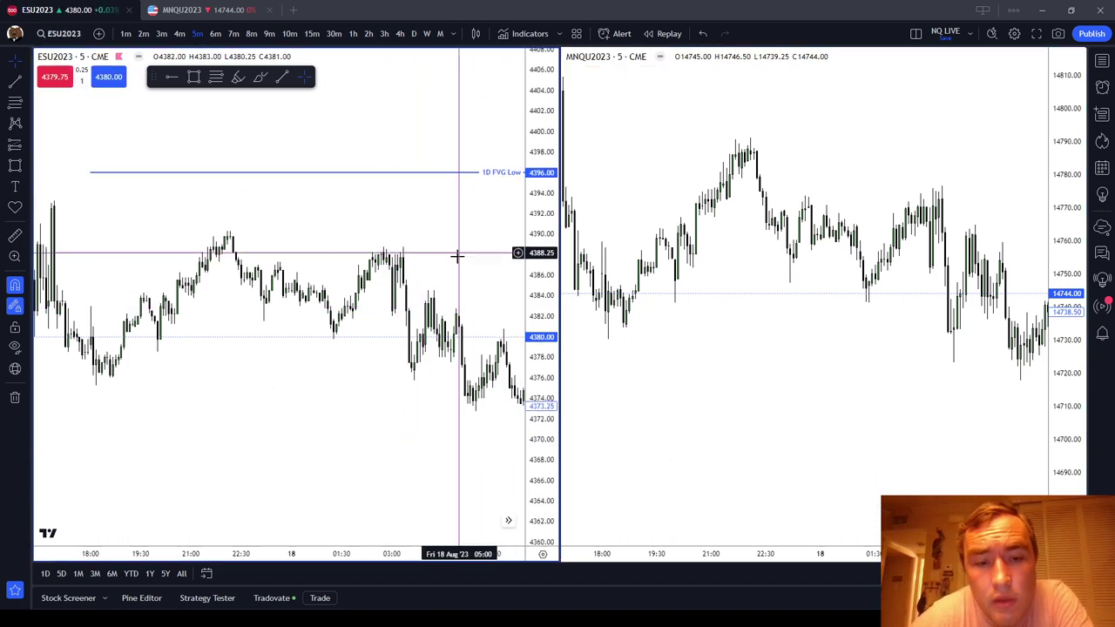
left_click_drag(405, 259, 484, 277)
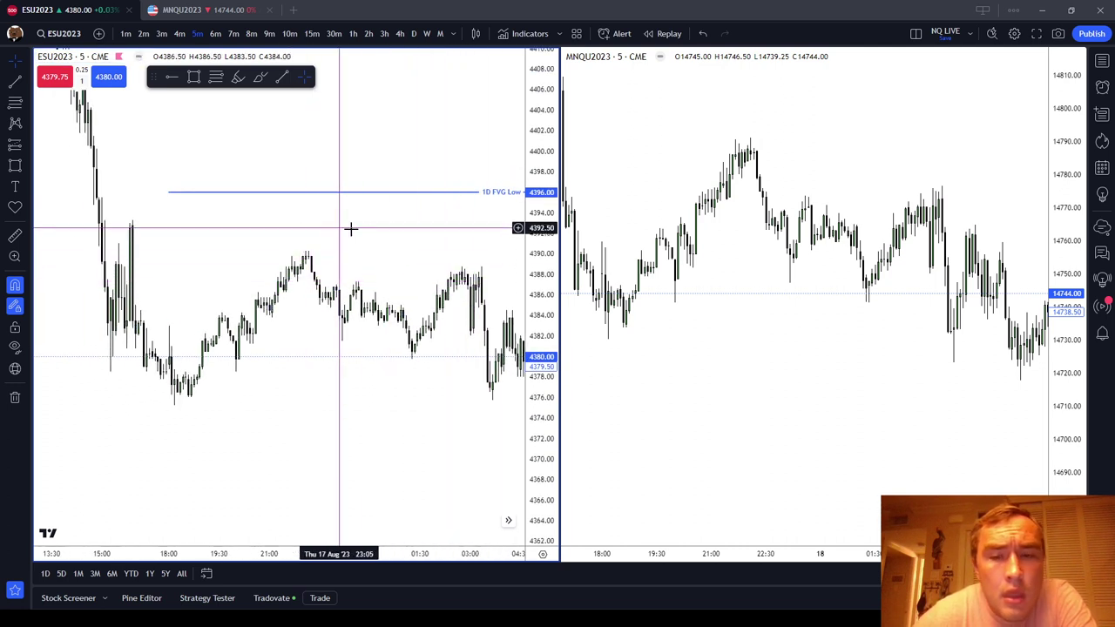
left_click_drag(700, 325, 701, 370)
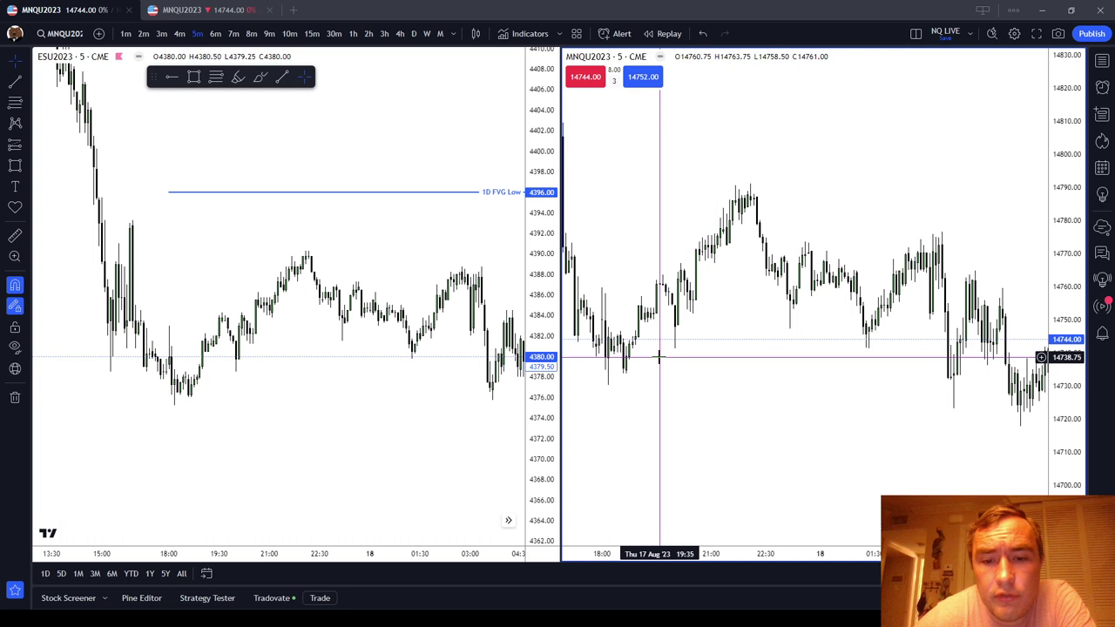
left_click(313, 398)
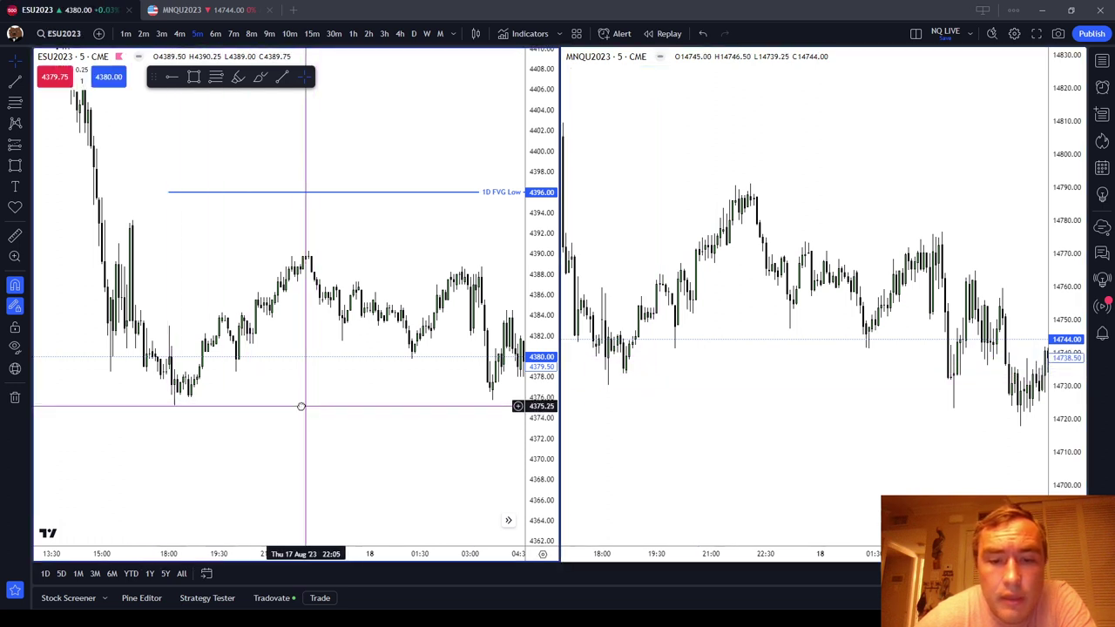
left_click_drag(313, 398, 273, 406)
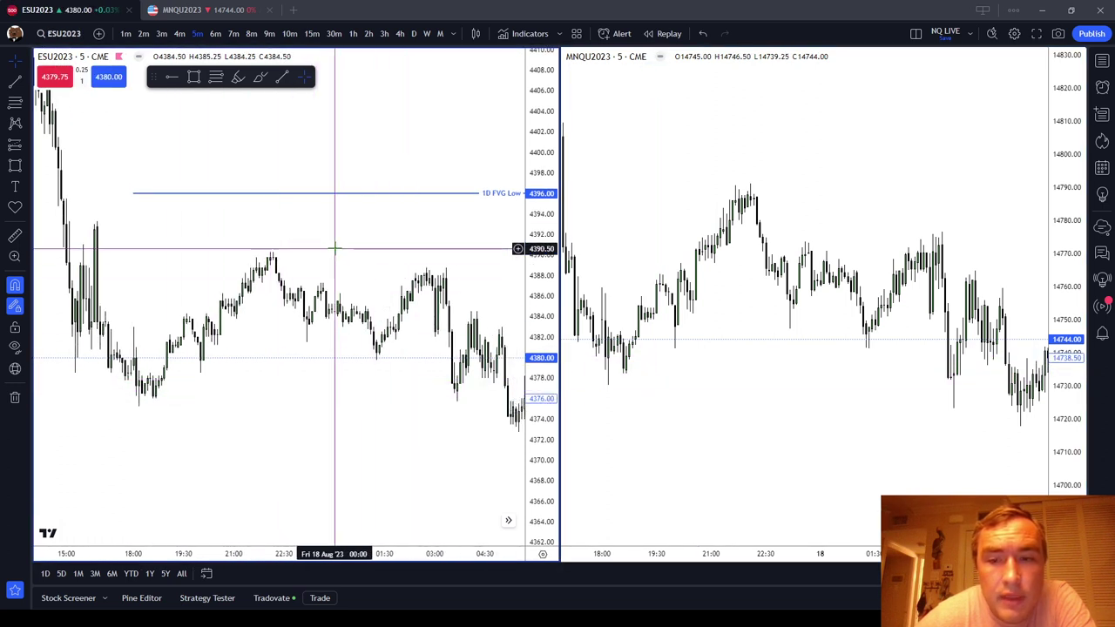
Examine the 17 August daytime swing highs and sell-off on both charts against the 1D FVG levels
left_click(792, 231)
left_click_drag(831, 196, 920, 229)
left_click_drag(791, 160, 836, 209)
left_click_drag(720, 125, 863, 386)
left_click_drag(286, 199, 556, 481)
left_click(971, 213)
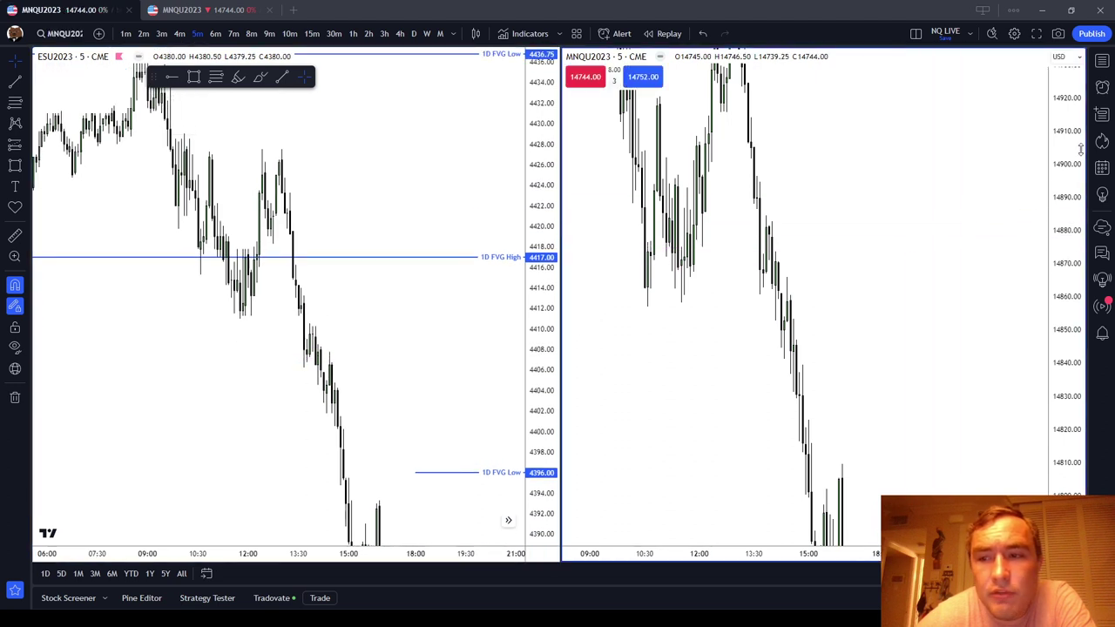
left_click_drag(1079, 150, 1071, 281)
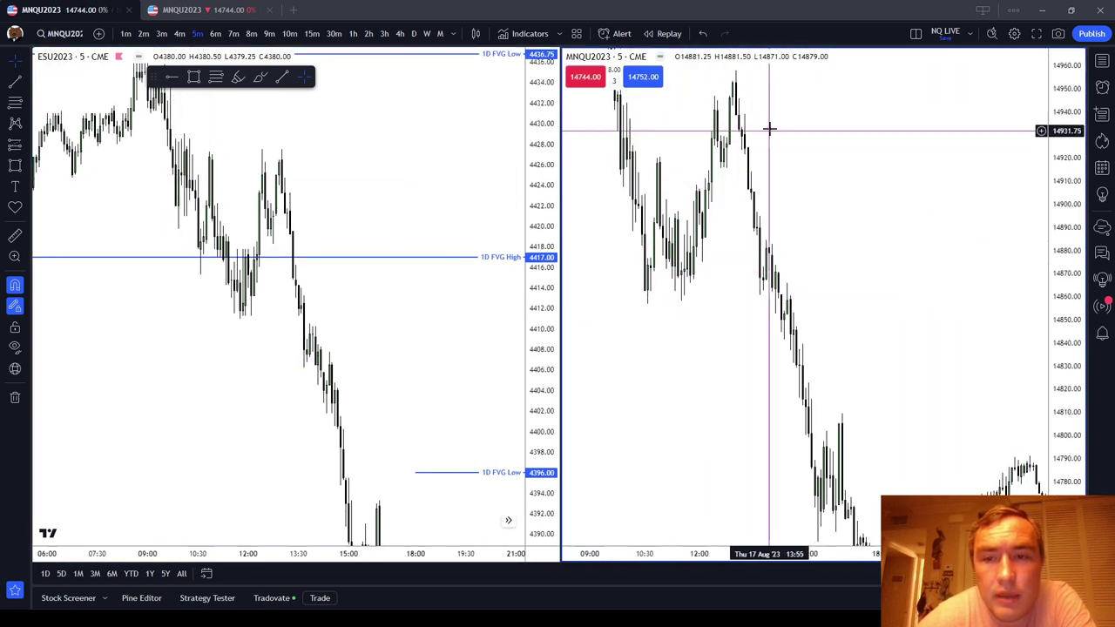
left_click_drag(410, 147, 476, 274)
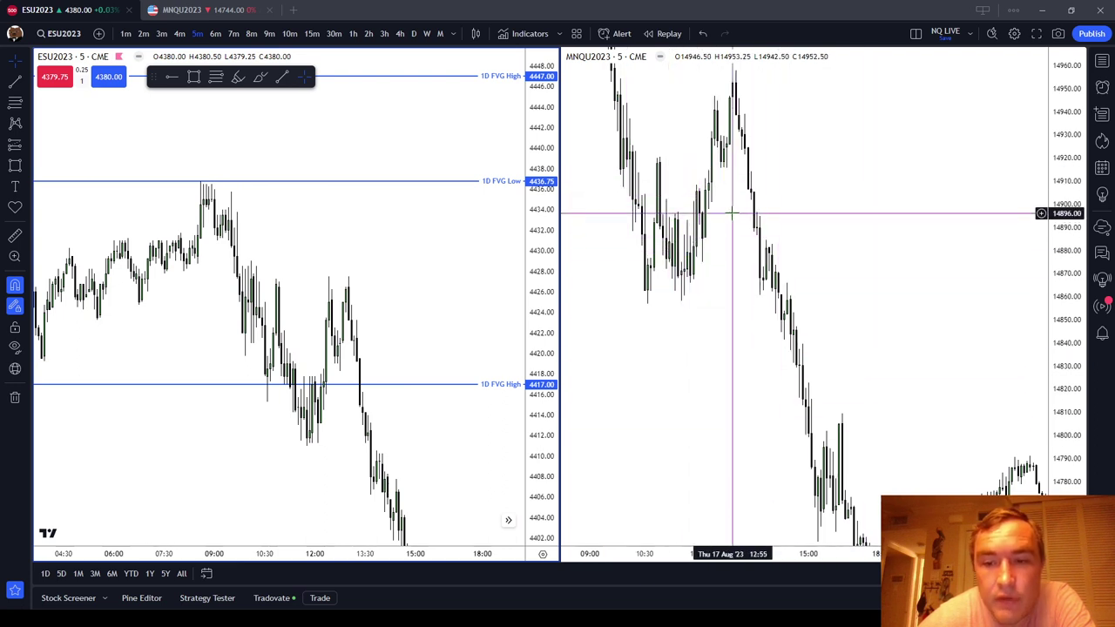
left_click_drag(403, 315, 483, 326)
left_click_drag(298, 331, 444, 329)
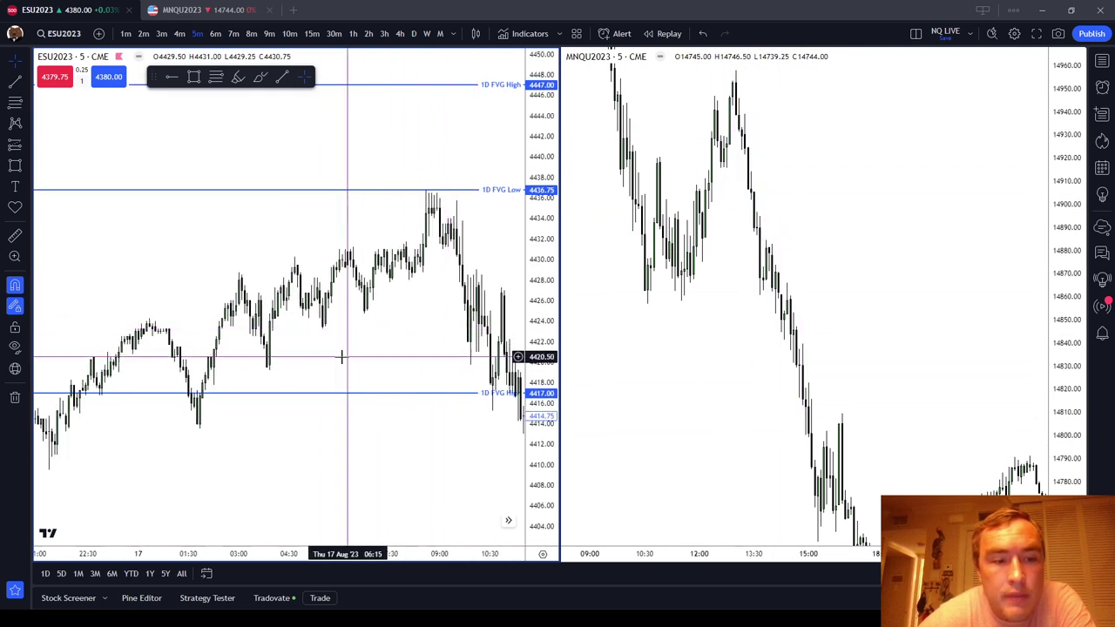
left_click_drag(704, 319, 776, 439)
left_click_drag(656, 276, 717, 322)
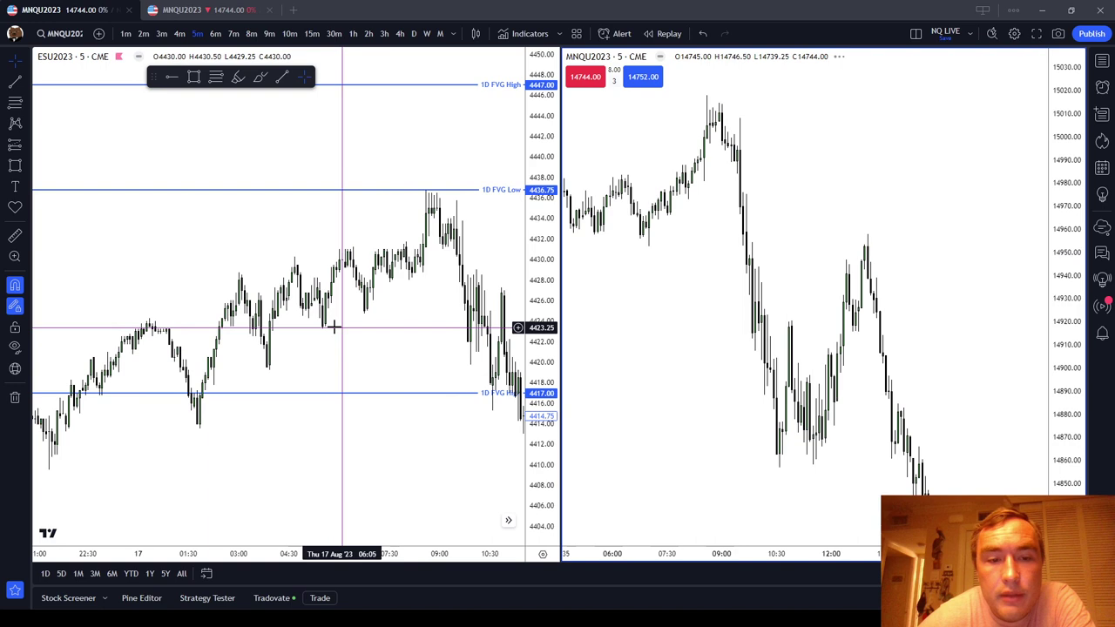
Examine the evening of 16 August and the overnight move into 17 August on both charts
left_click(336, 325)
scroll(341, 330, "down", 1)
scroll(342, 337, "left", 4)
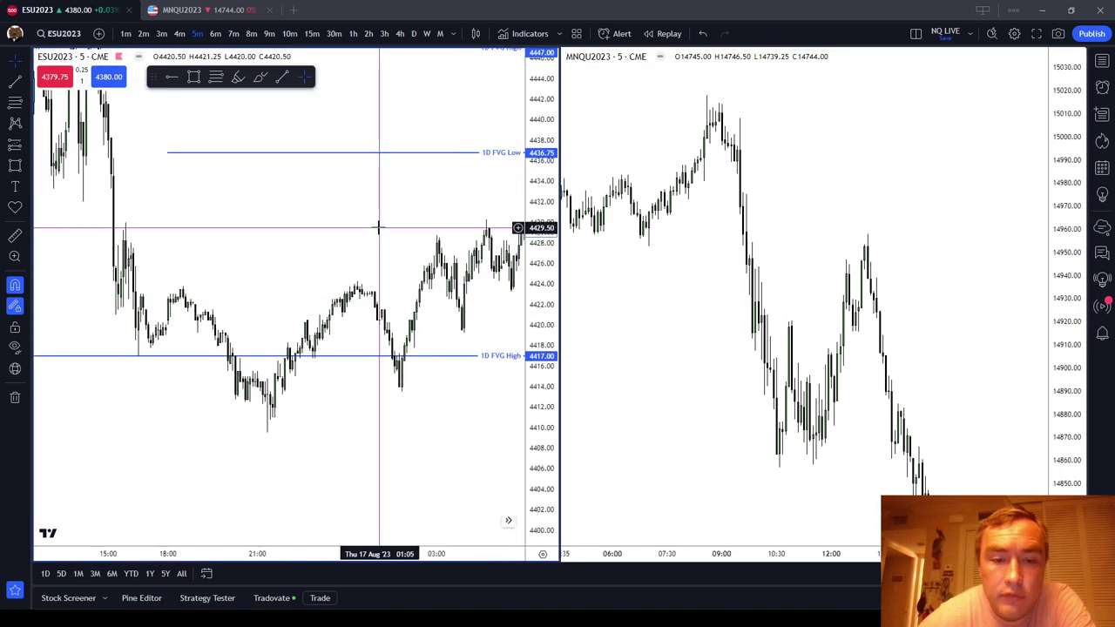
left_click(687, 284)
scroll(707, 295, "left", 2)
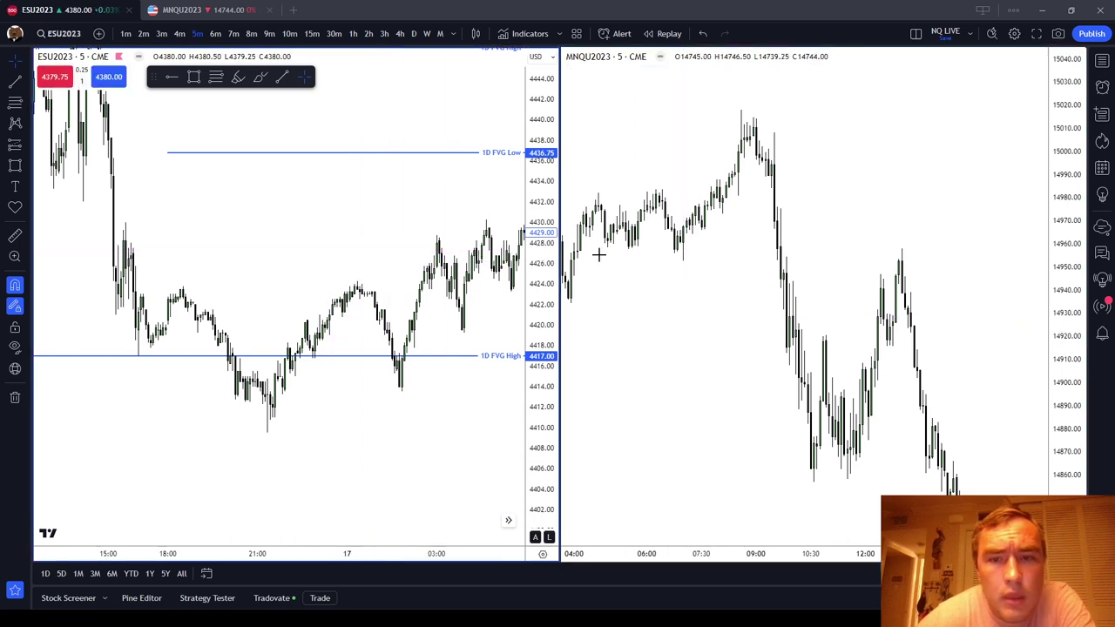
scroll(768, 287, "left", 3)
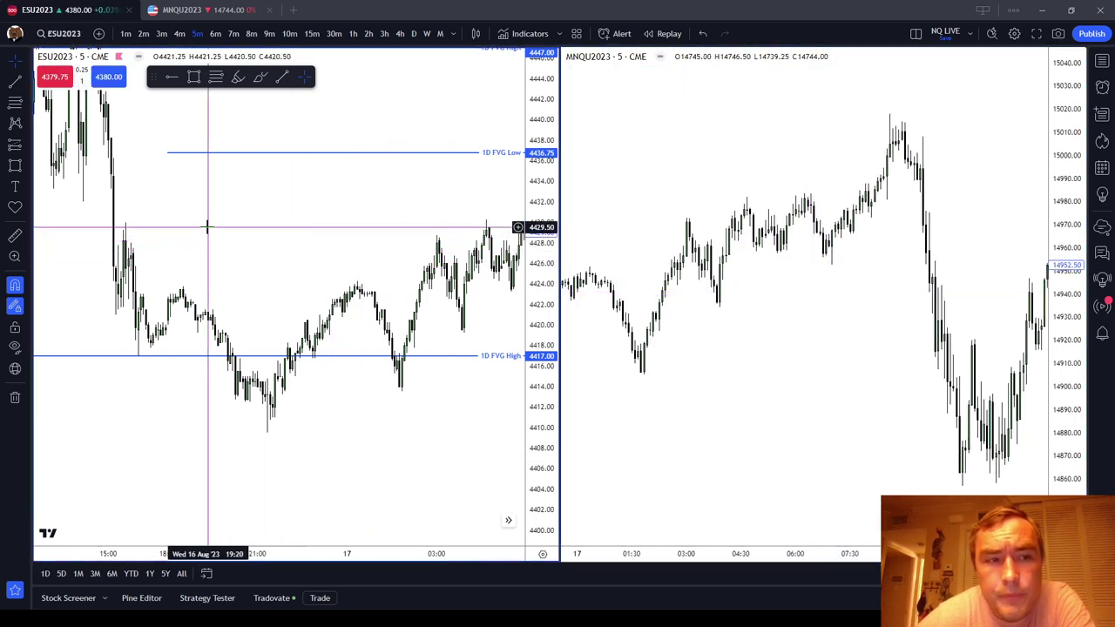
scroll(505, 294, "left", 5)
scroll(883, 360, "left", 5)
left_click_drag(647, 310, 889, 319)
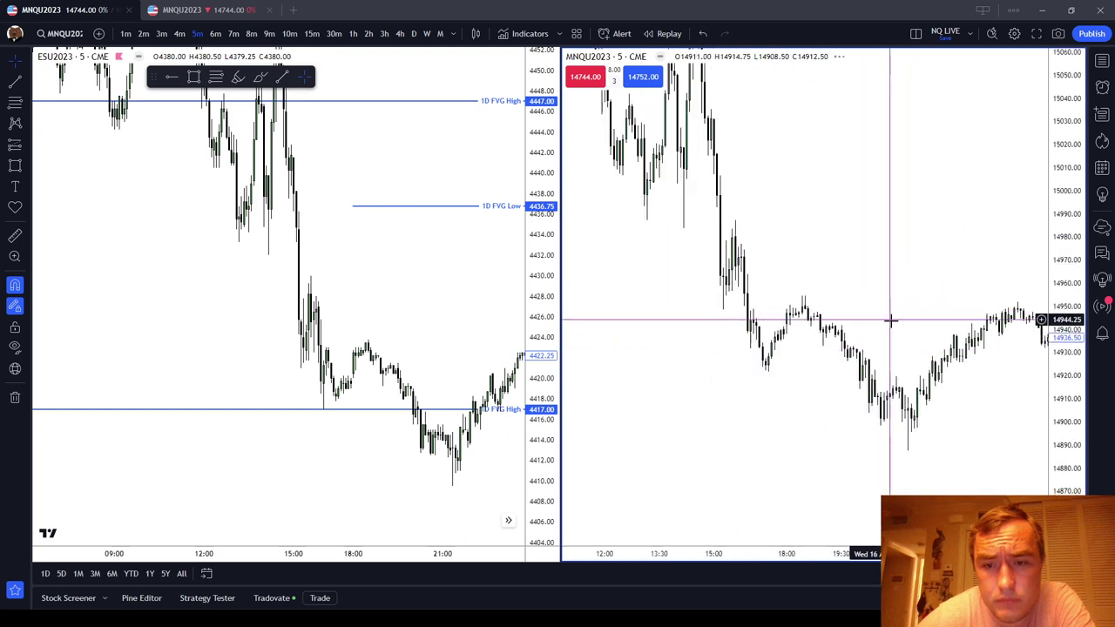
left_click_drag(1067, 421, 1068, 462)
left_click_drag(391, 256, 445, 346)
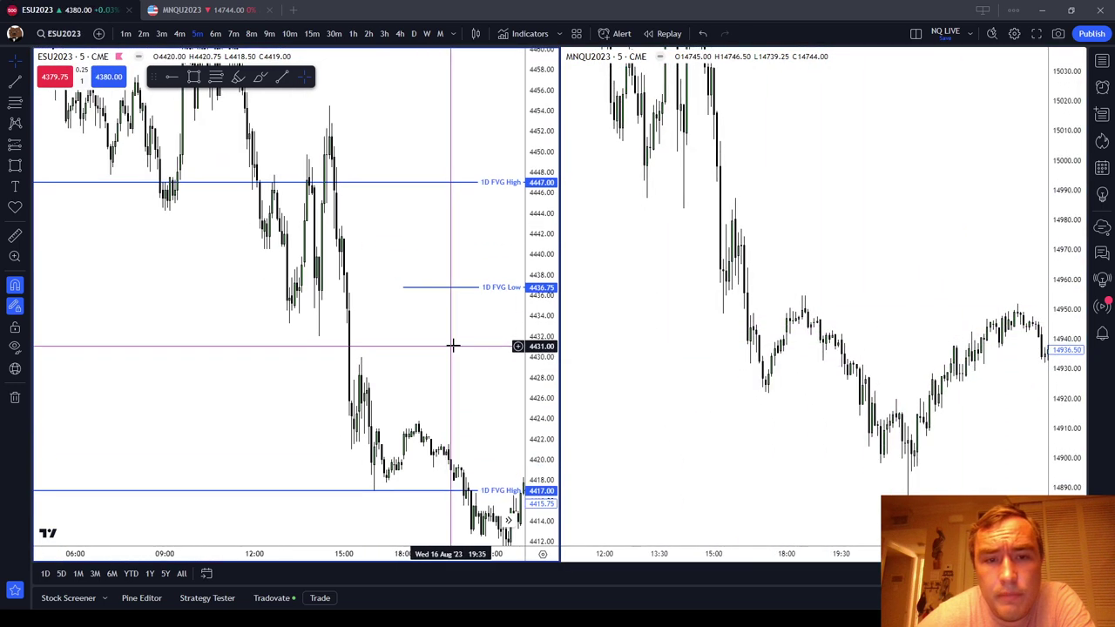
right_click(466, 239)
left_click(530, 505)
Compare the overnight, morning and afternoon swings of 16 August on the ESU2023 and MNQU2023 charts
left_click_drag(689, 343, 902, 473)
left_click_drag(306, 286, 447, 426)
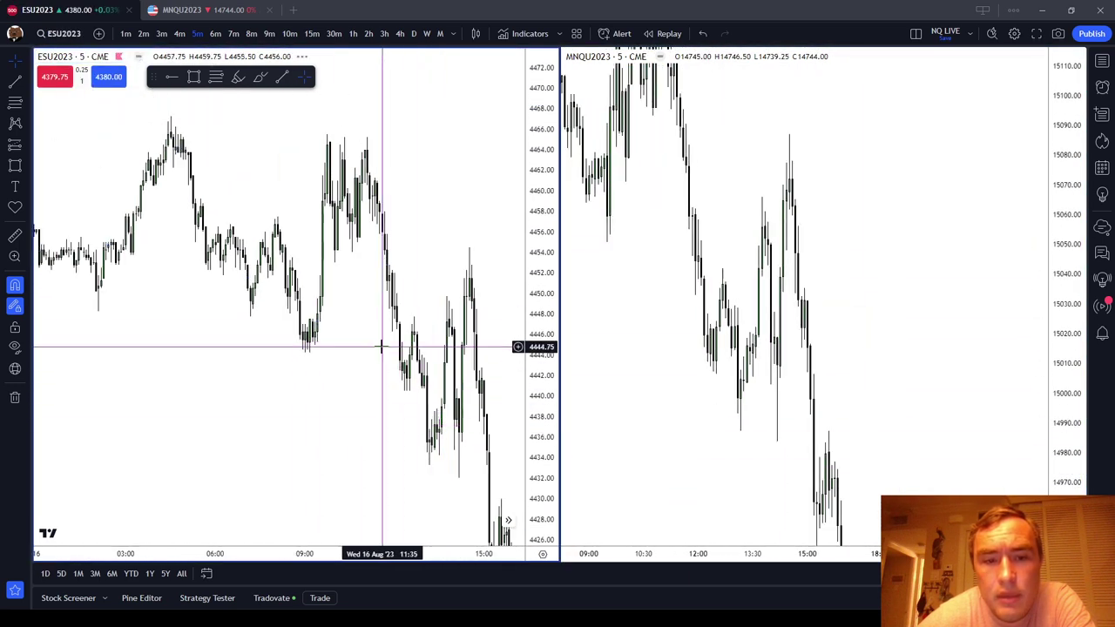
scroll(410, 343, "up", 3)
scroll(473, 339, "up", 1)
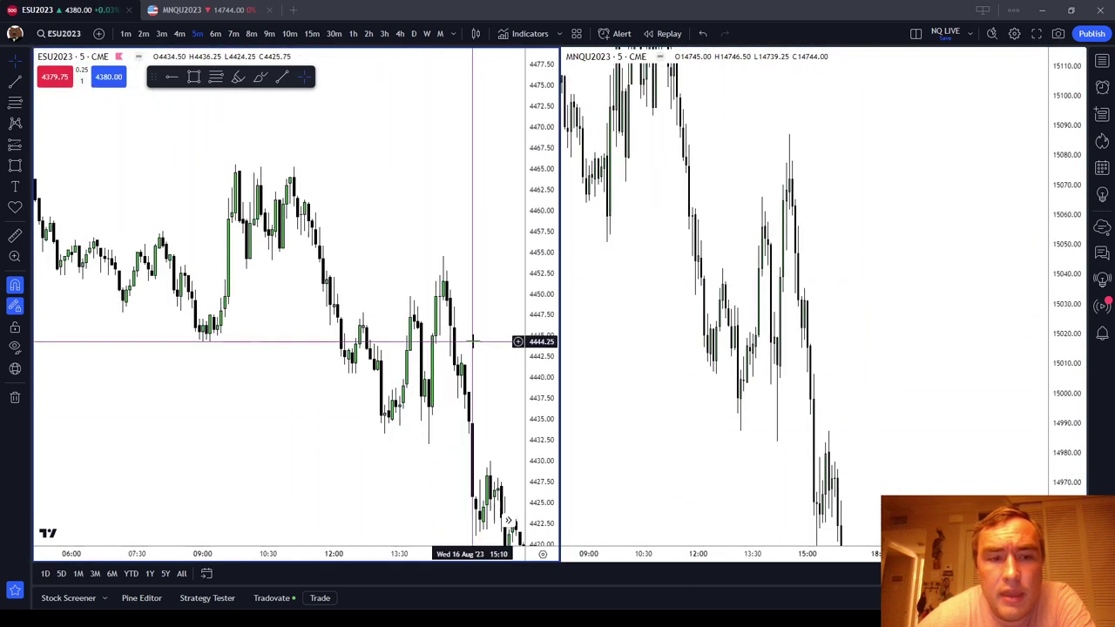
left_click_drag(602, 221, 675, 360)
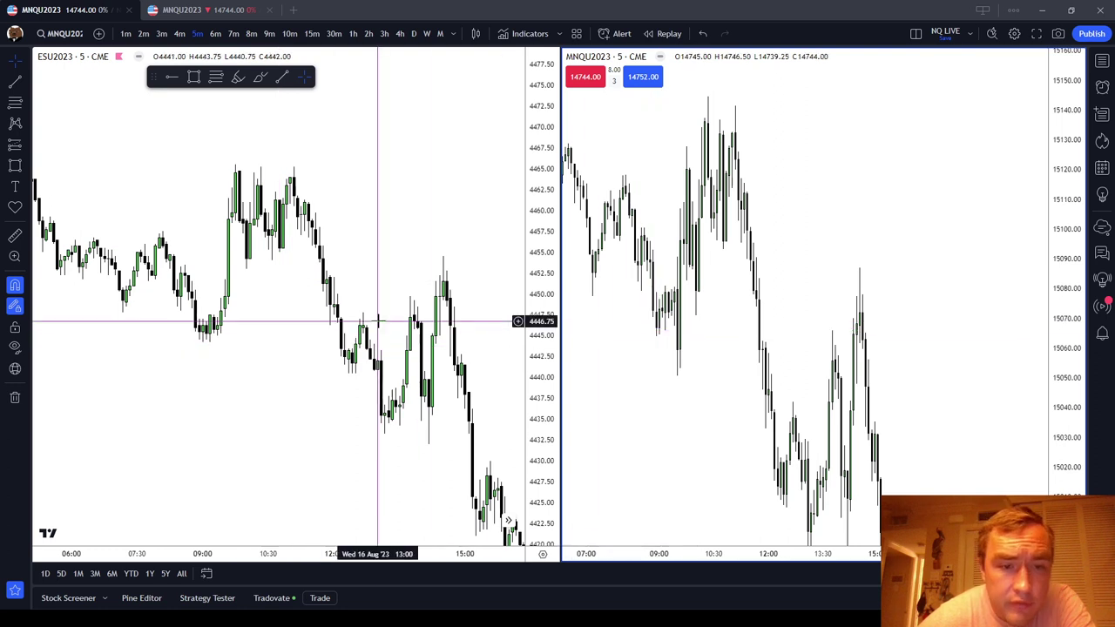
left_click_drag(210, 528, 180, 545)
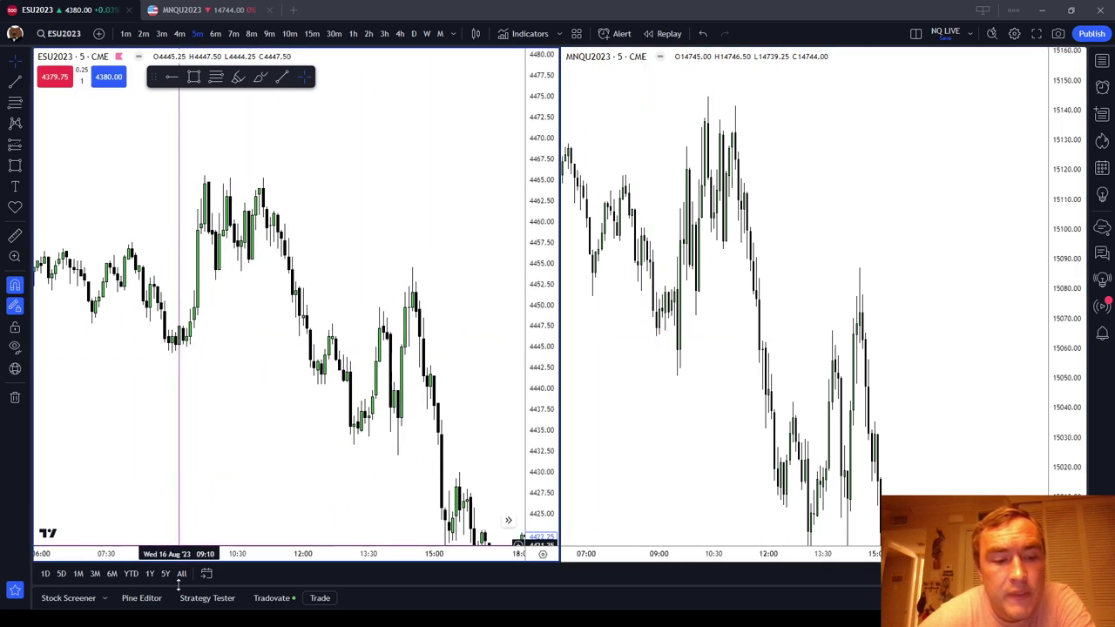
left_click_drag(227, 482, 371, 487)
left_click_drag(756, 401, 867, 461)
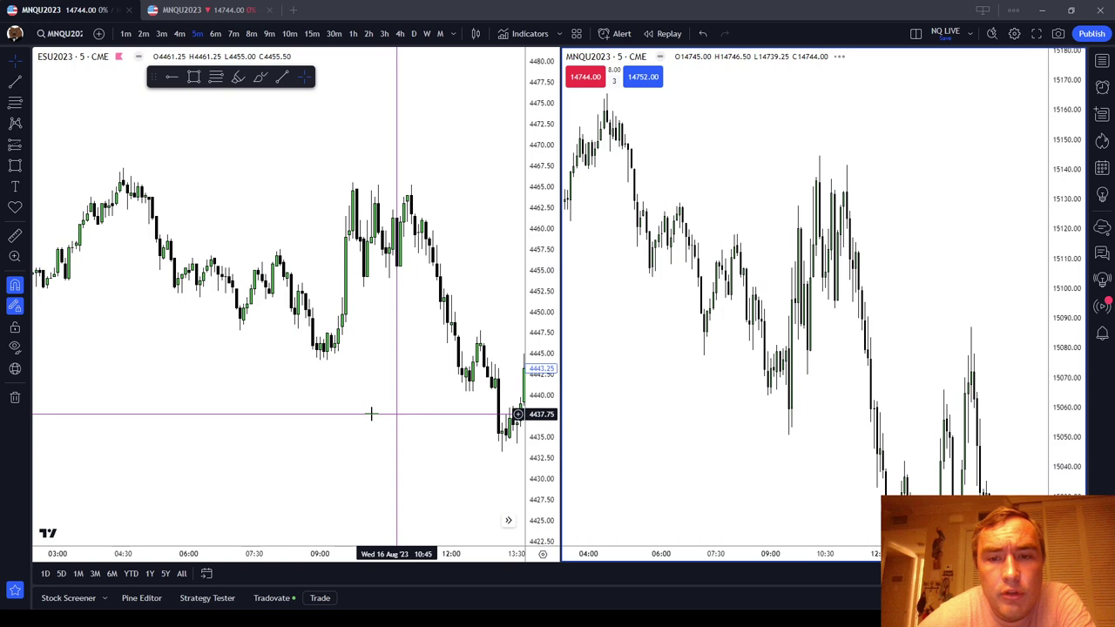
left_click_drag(393, 409, 462, 426)
left_click_drag(752, 391, 831, 413)
left_click_drag(300, 356, 450, 388)
scroll(451, 389, "down", 1)
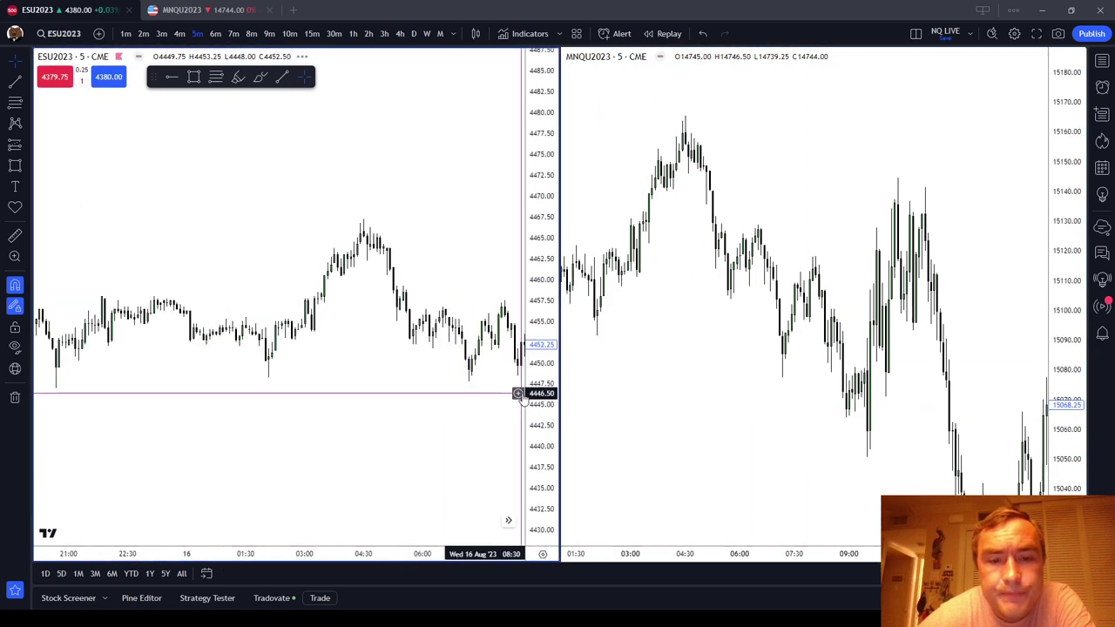
left_click_drag(529, 378, 522, 76)
scroll(484, 120, "up", 1)
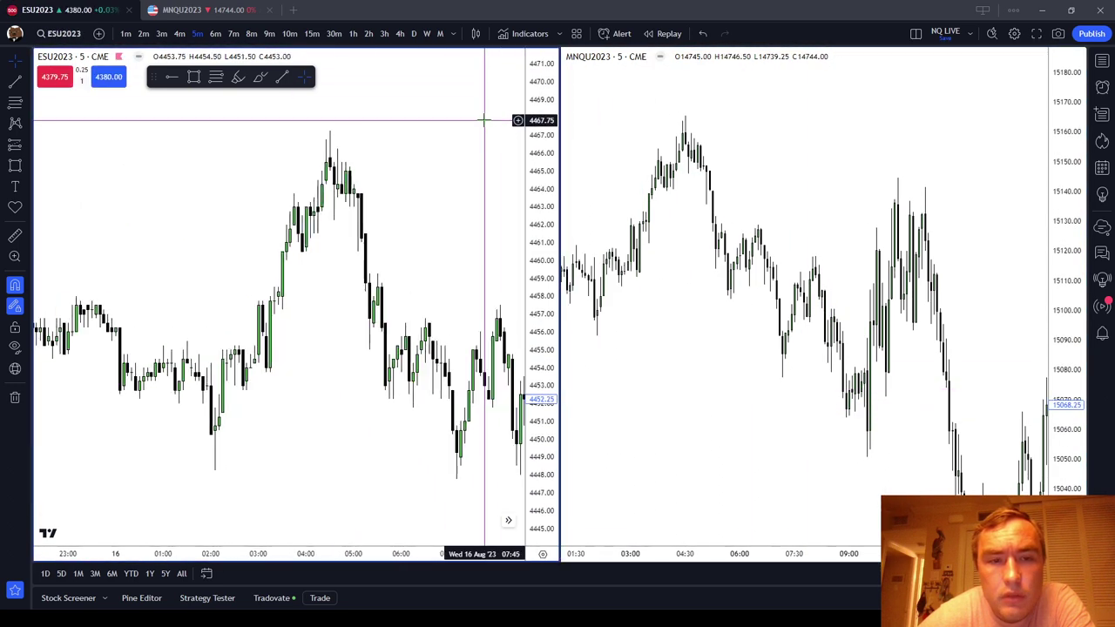